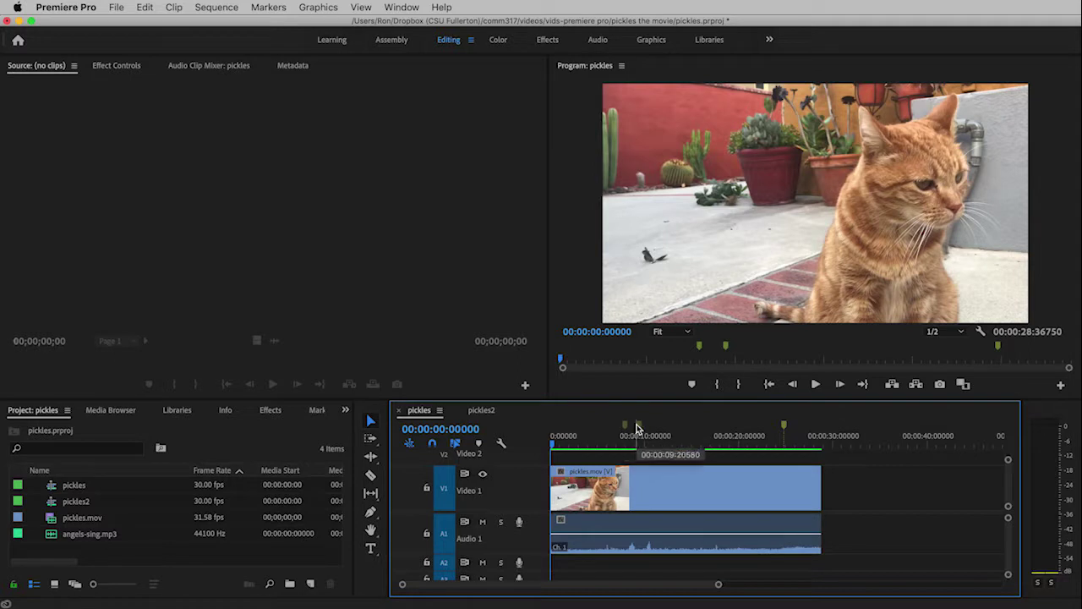
- Jump to the first marker and scrub back and forth through the cat footage
{"action": "mouse_move", "coordinate": [626, 430]}
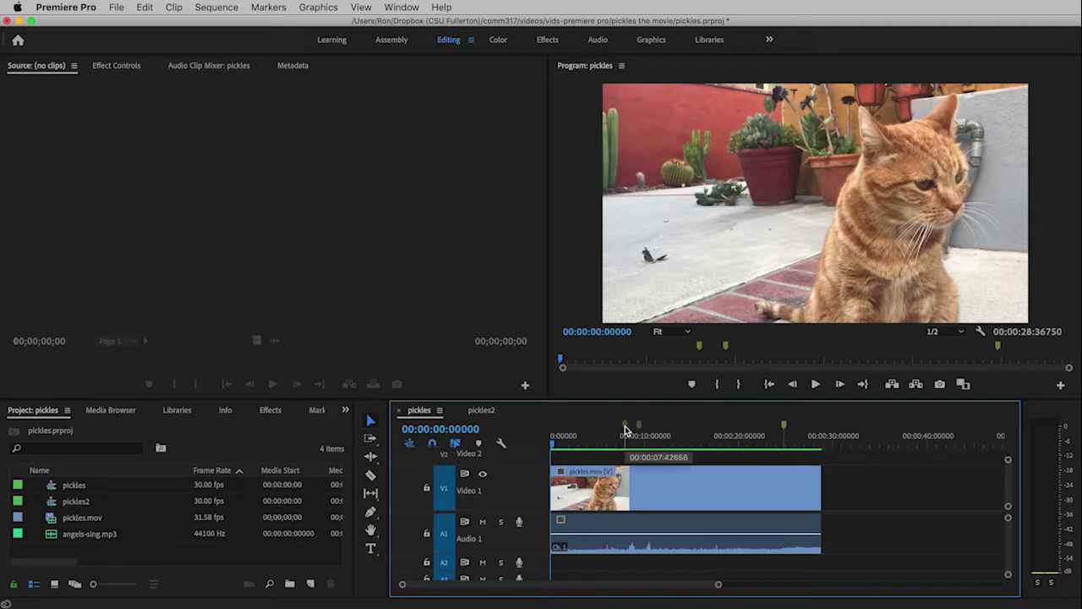
{"action": "left_click", "coordinate": [626, 429]}
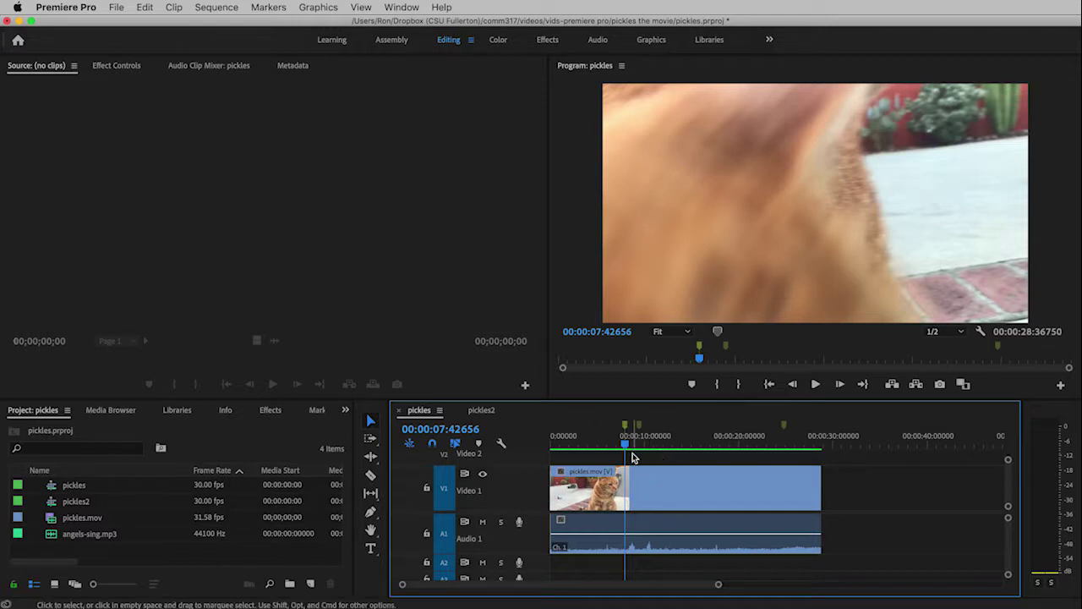
{"action": "left_click_drag", "start_coordinate": [625, 436], "coordinate": [813, 448]}
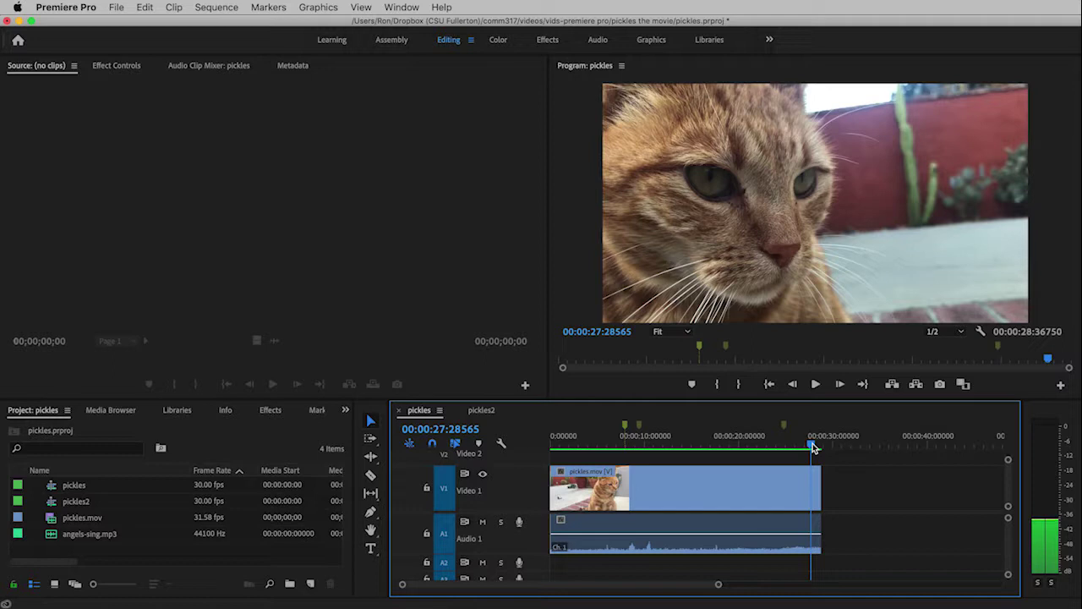
{"action": "left_click_drag", "start_coordinate": [813, 448], "coordinate": [625, 455]}
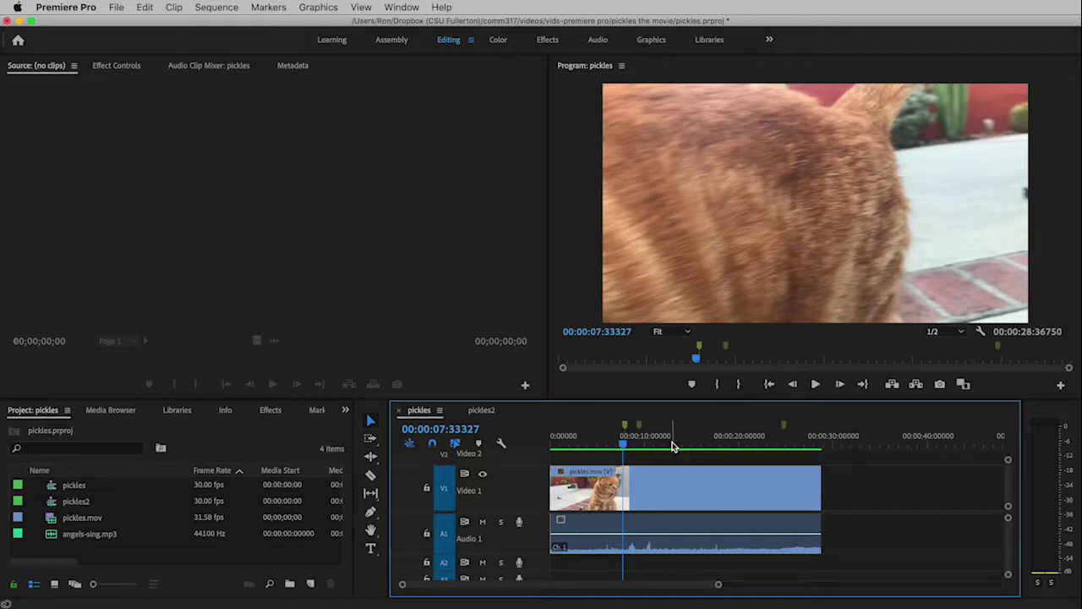
- Play the footage around the first marker, then park the playhead at 00:00:07:42656
{"action": "key", "text": "space"}
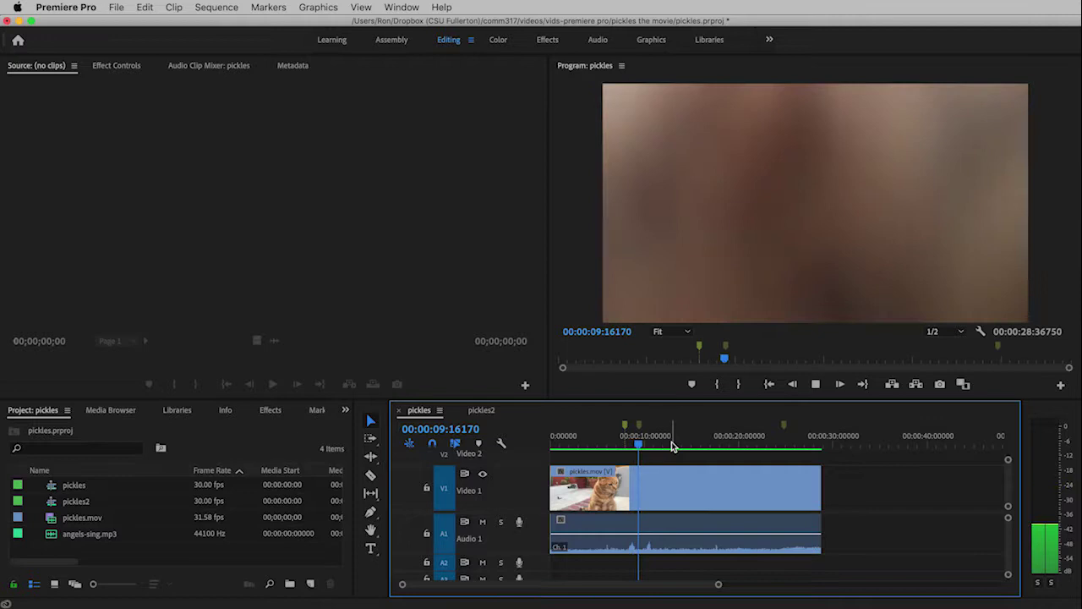
{"action": "key", "text": "space"}
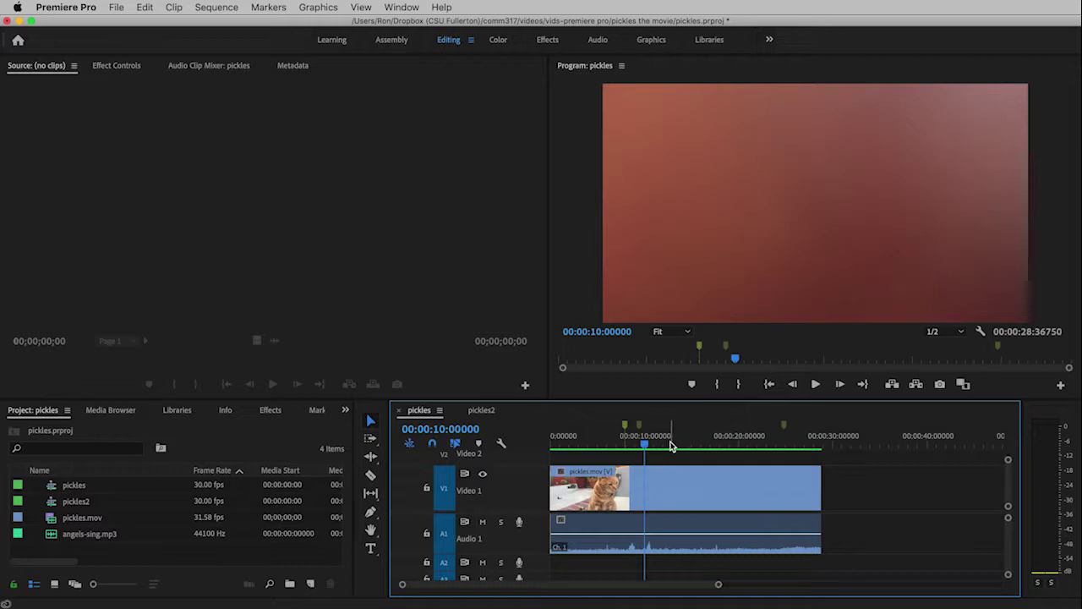
{"action": "left_click", "coordinate": [626, 427]}
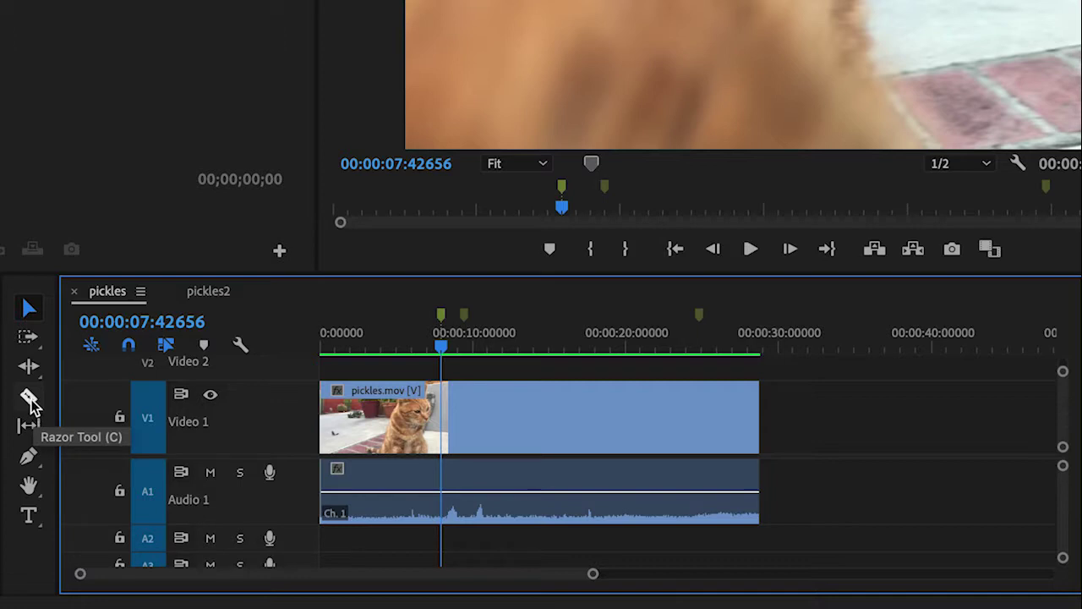
- Razor-cut pickles.mov at the markers 7:42, 9:20 and 24:35
{"action": "left_click", "coordinate": [31, 403]}
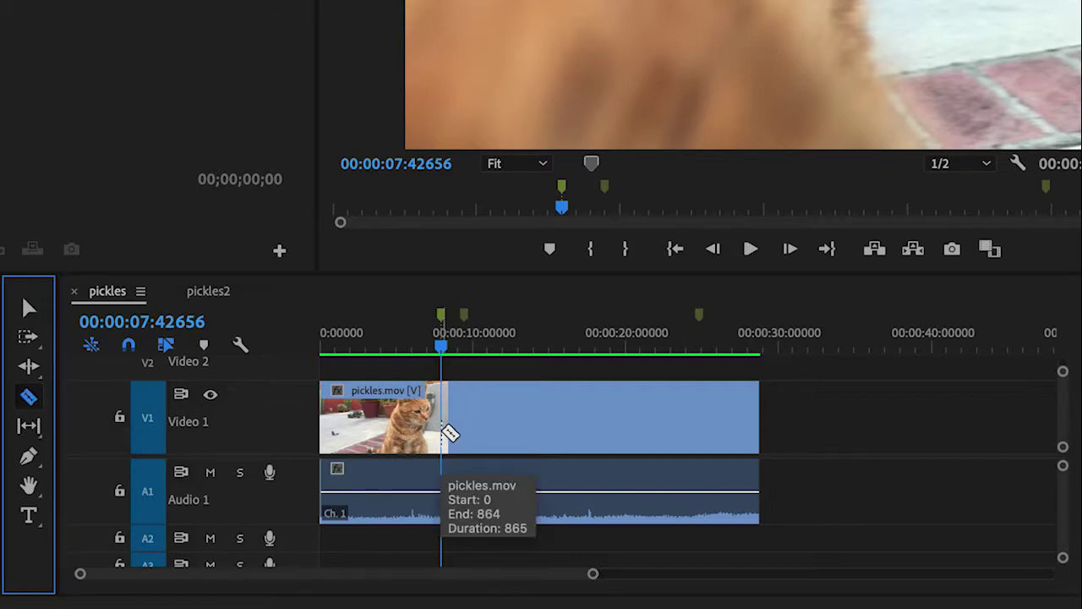
{"action": "left_click", "coordinate": [445, 430]}
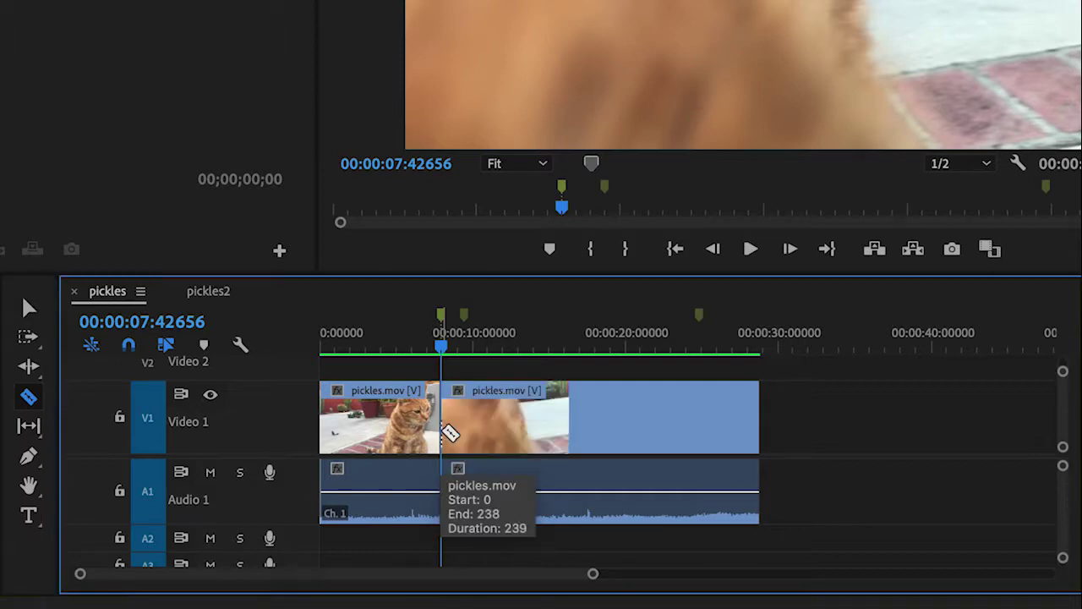
{"action": "left_click", "coordinate": [465, 318]}
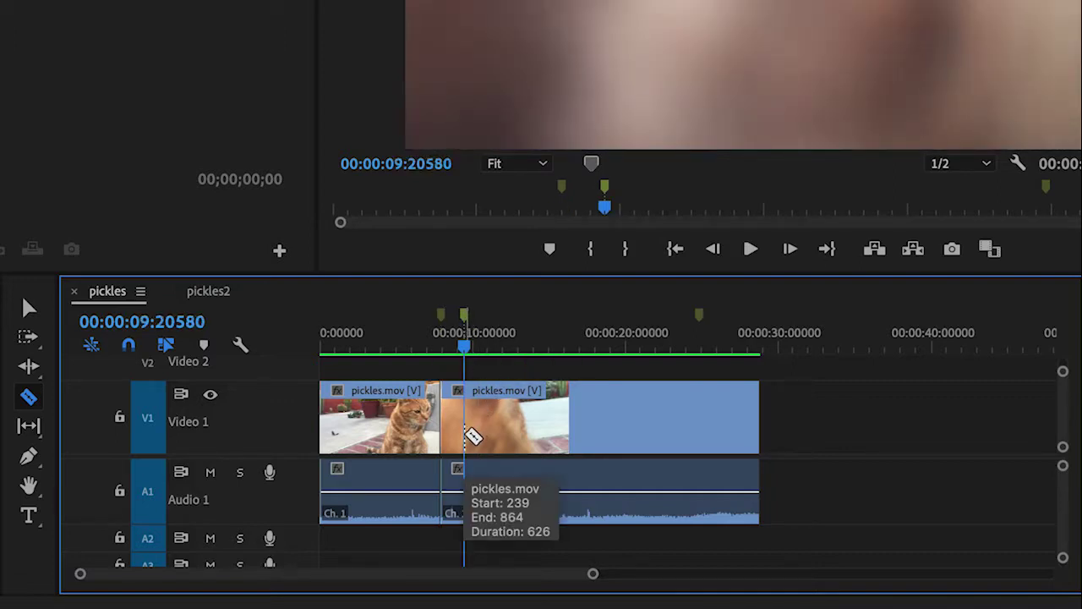
{"action": "left_click", "coordinate": [472, 435]}
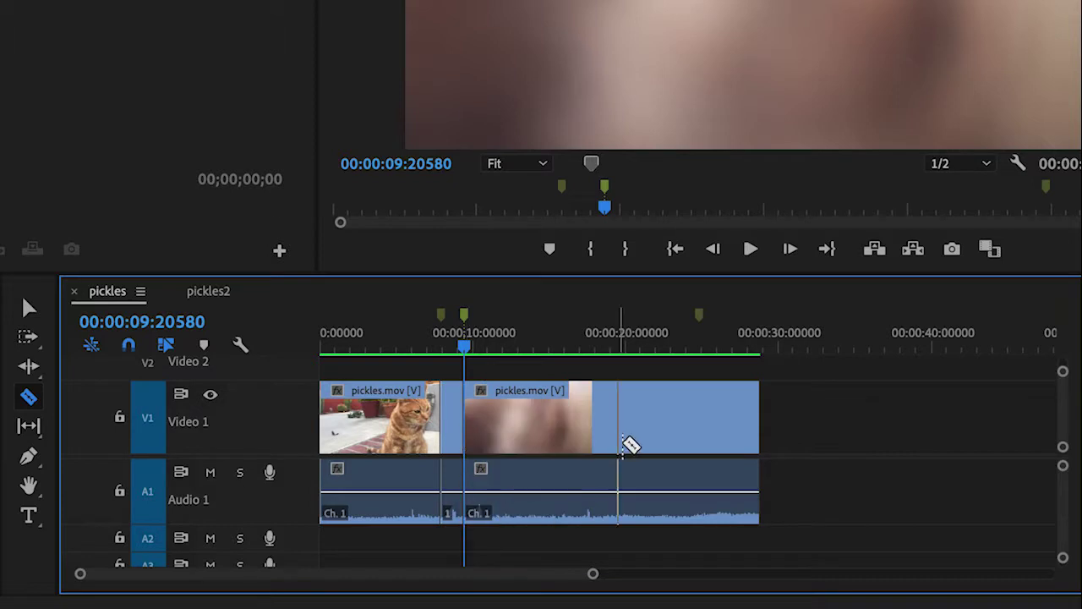
{"action": "left_click", "coordinate": [700, 320]}
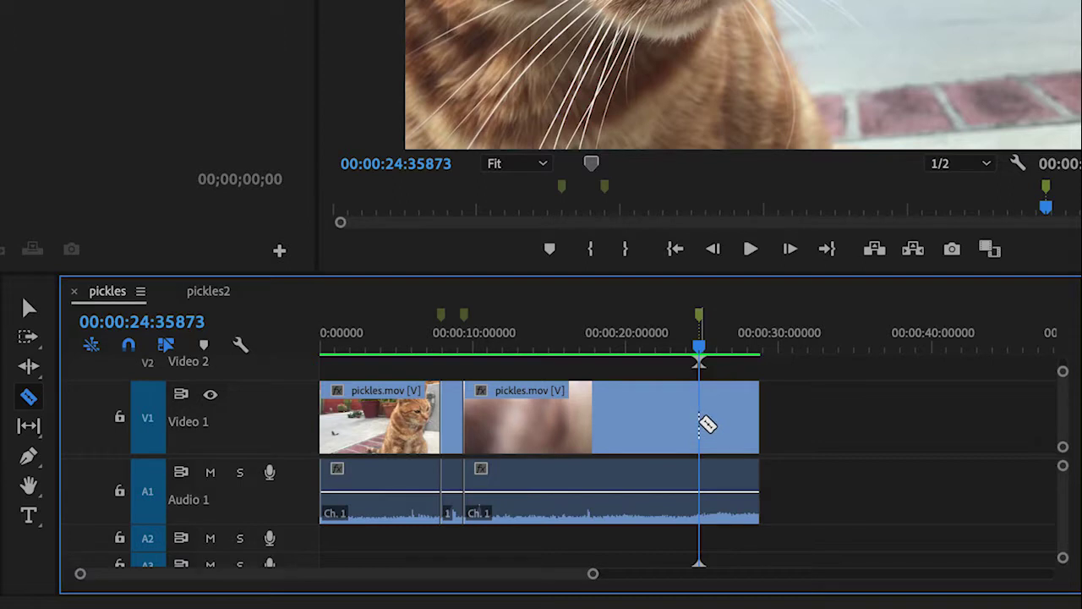
{"action": "left_click", "coordinate": [701, 424]}
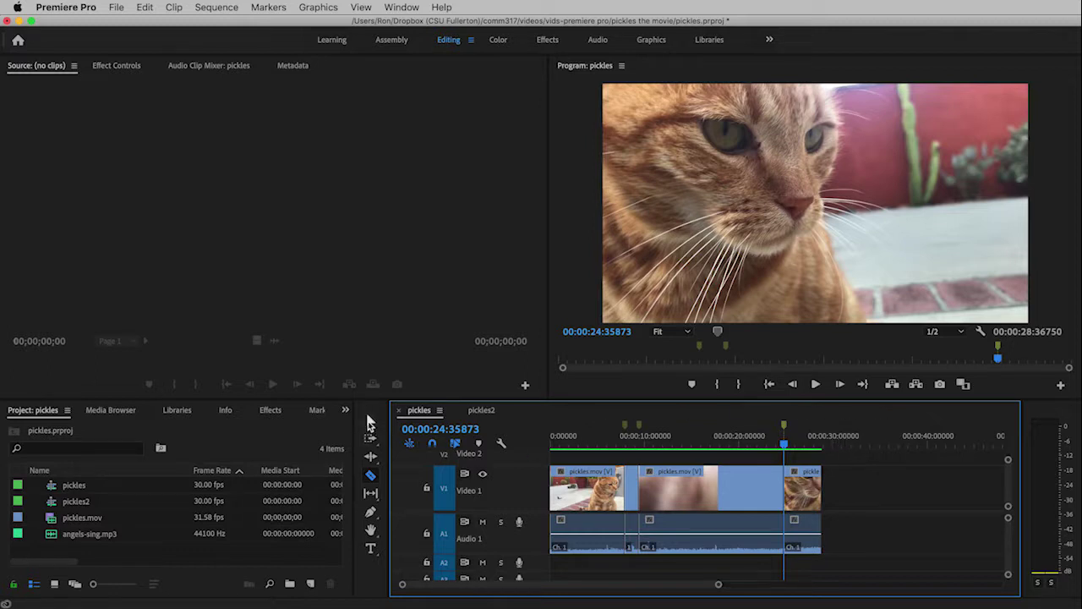
- With the Selection tool, select the first pickles.mov piece and bring up its context menu
{"action": "left_click", "coordinate": [369, 422]}
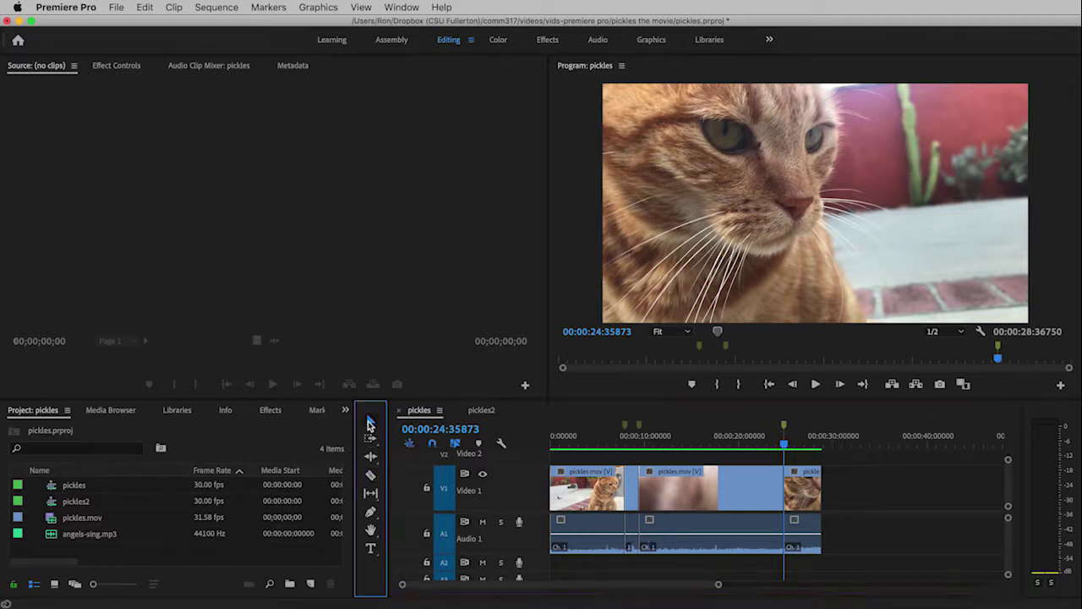
{"action": "left_click", "coordinate": [596, 494]}
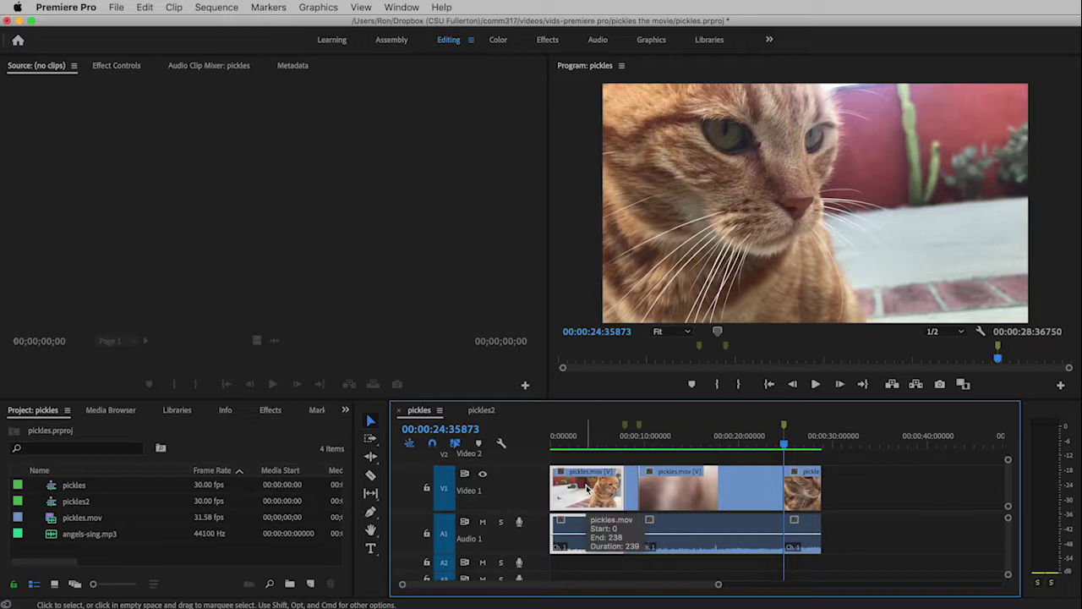
{"action": "right_click", "coordinate": [586, 488]}
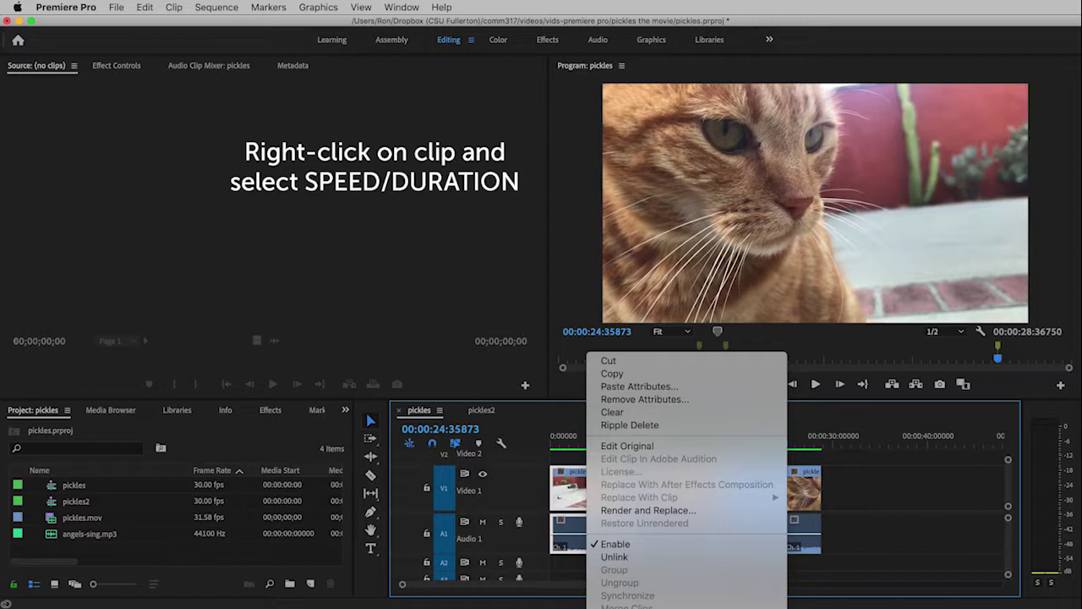
- Set the first piece's Clip Speed / Duration to 300% with Optical Flow time interpolation
{"action": "left_click", "coordinate": [629, 607]}
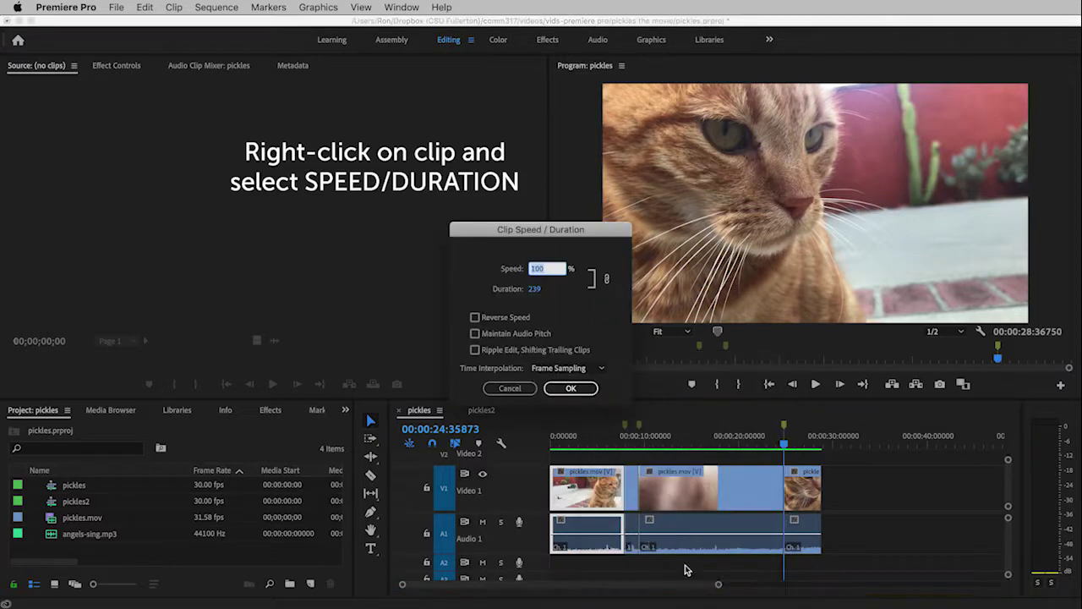
{"action": "left_click_drag", "start_coordinate": [604, 236], "coordinate": [685, 244]}
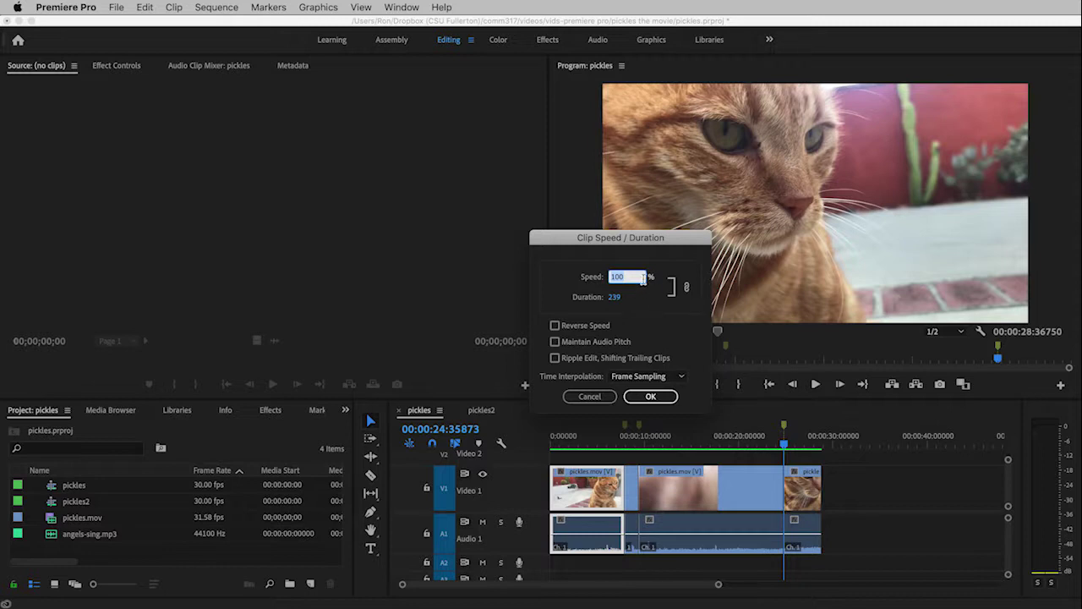
{"action": "left_click", "coordinate": [640, 279]}
{"action": "type", "text": "0.13"}
{"action": "key", "text": "Tab"}
{"action": "type", "text": "300"}
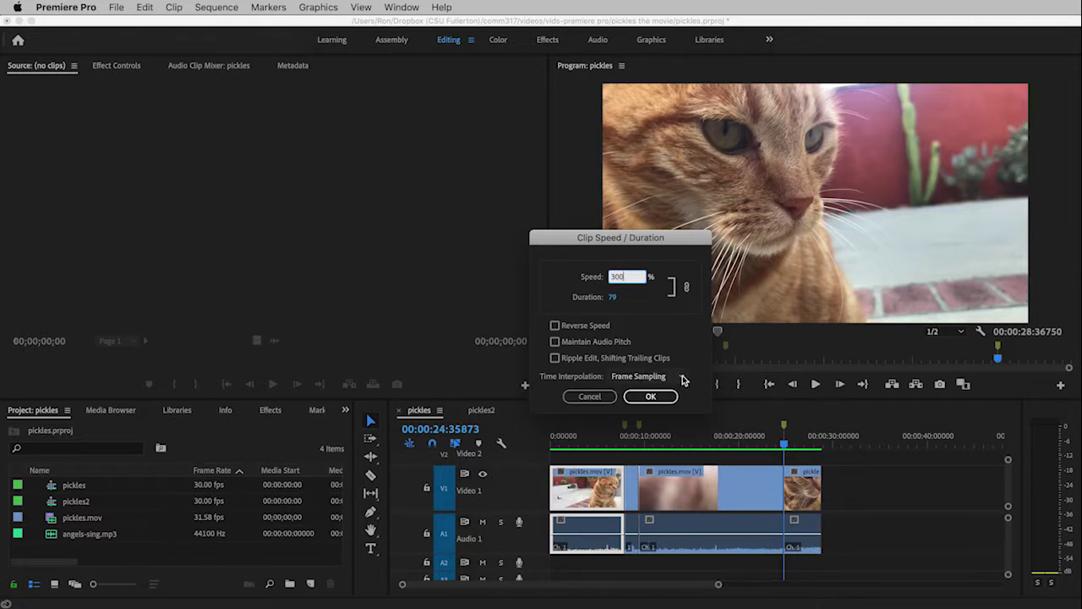
{"action": "left_click", "coordinate": [682, 378]}
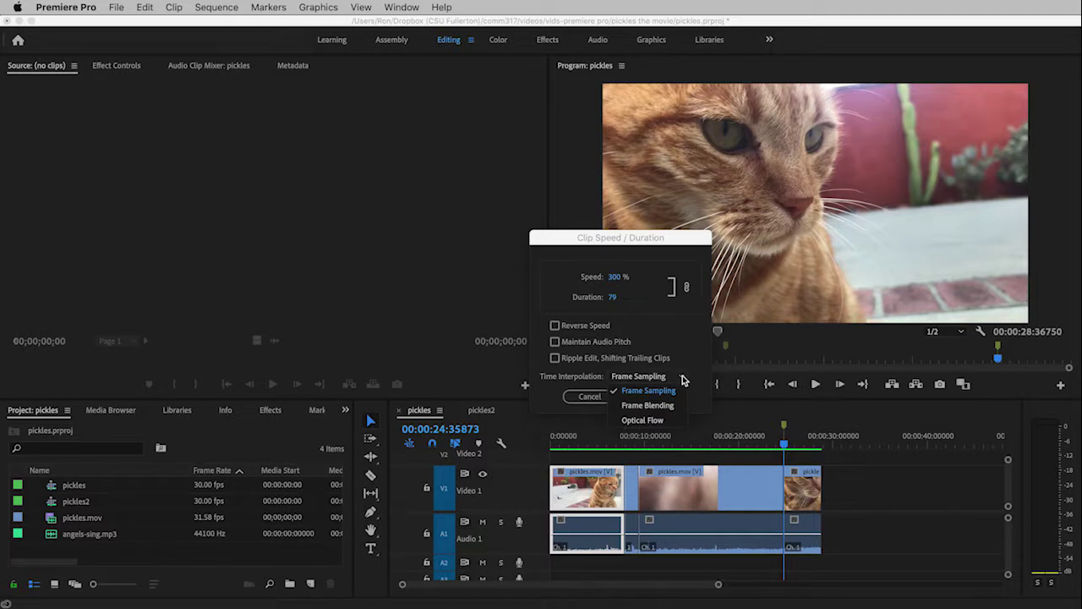
{"action": "left_click", "coordinate": [666, 420]}
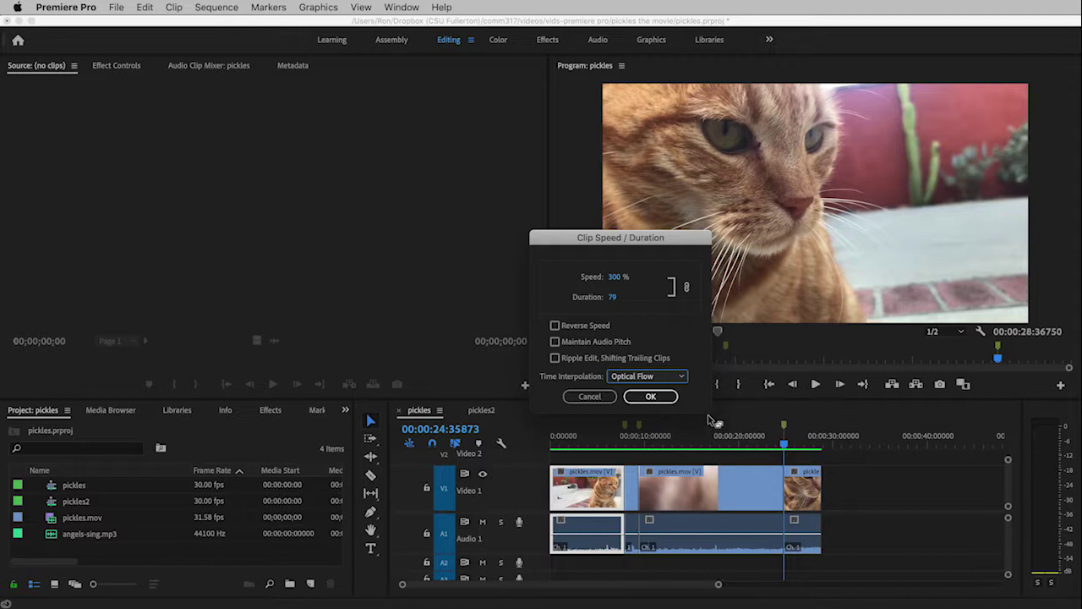
{"action": "left_click", "coordinate": [651, 397]}
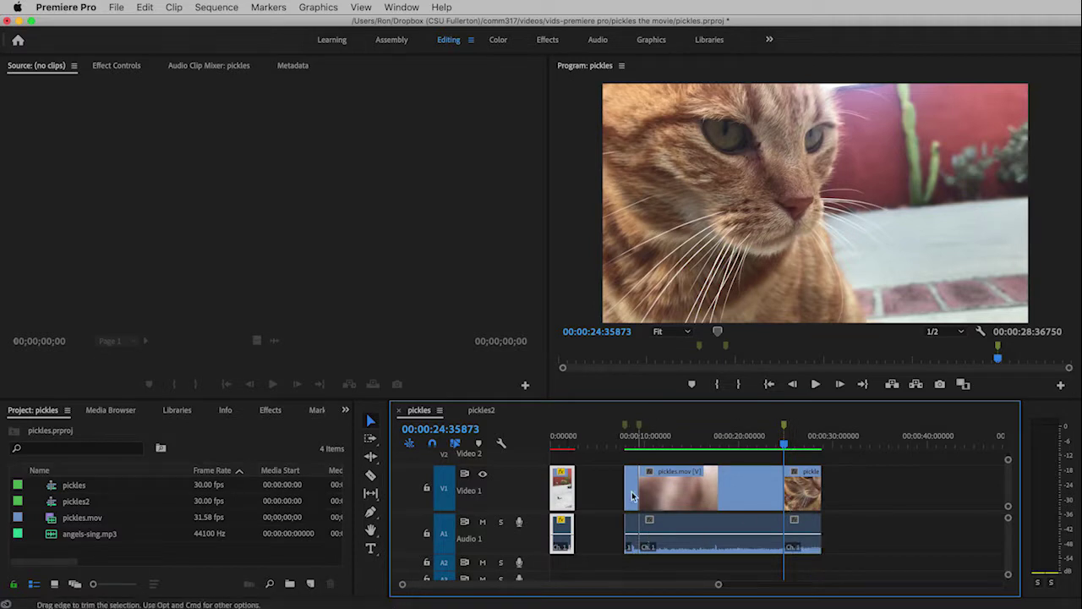
- Marquee-select the later pickles.mov pieces and slide them left against the sped-up first piece
{"action": "left_click_drag", "start_coordinate": [600, 481], "coordinate": [836, 538]}
{"action": "left_click_drag", "start_coordinate": [679, 505], "coordinate": [625, 502]}
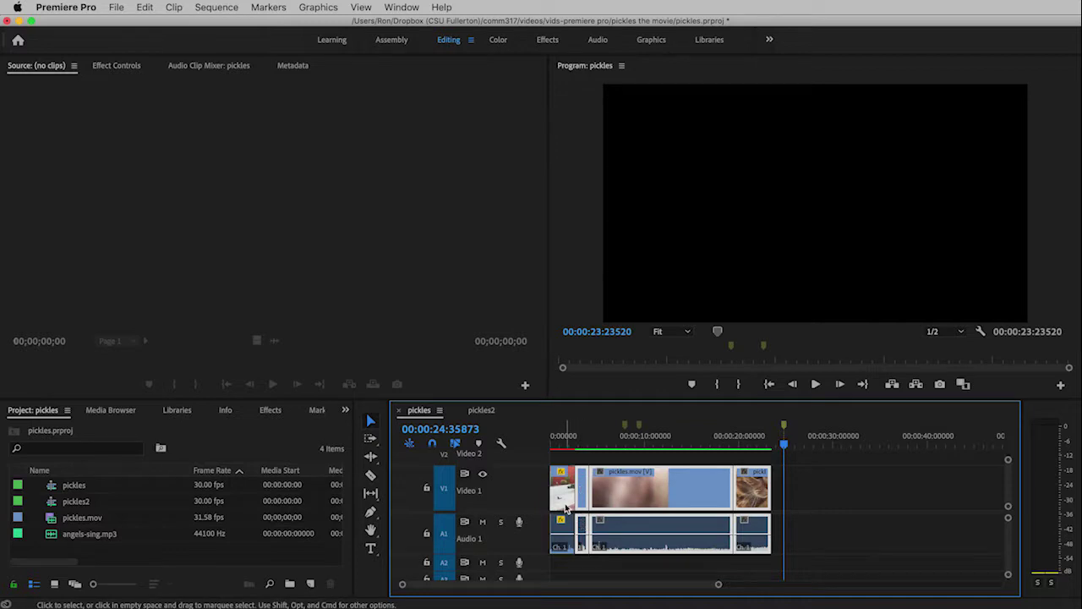
{"action": "left_click", "coordinate": [582, 501]}
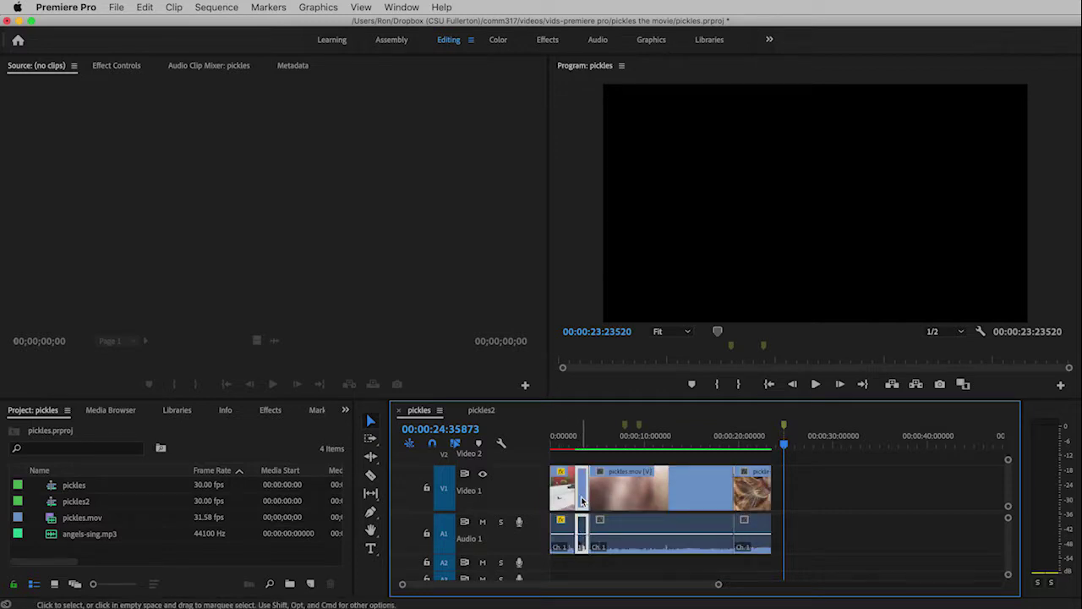
- Play the sequence from the start, then select the pickles.mov clip
{"action": "left_click", "coordinate": [569, 437]}
{"action": "key", "text": "space"}
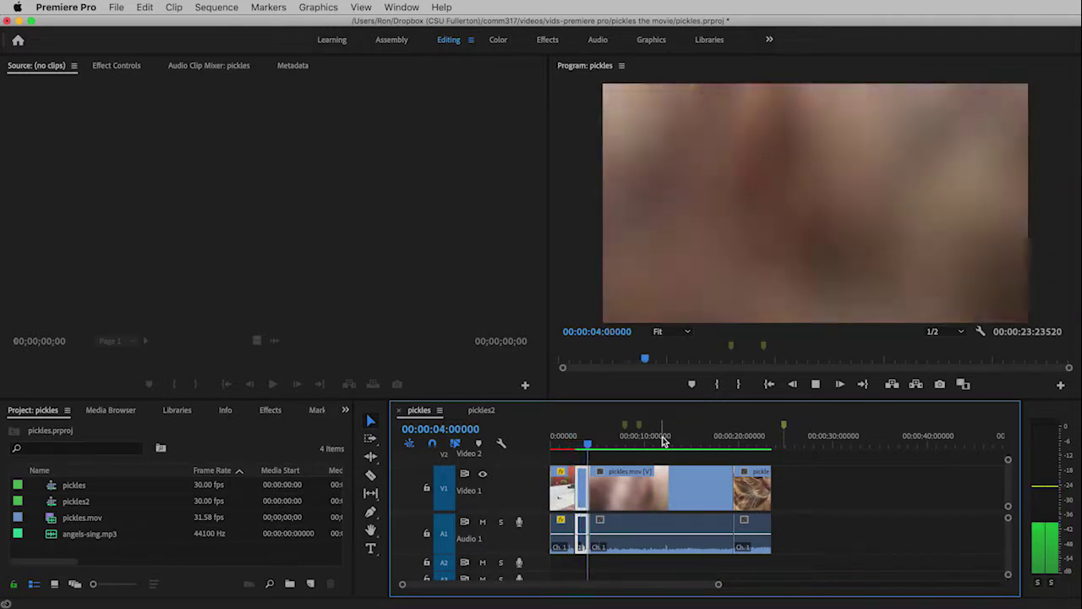
{"action": "key", "text": "space"}
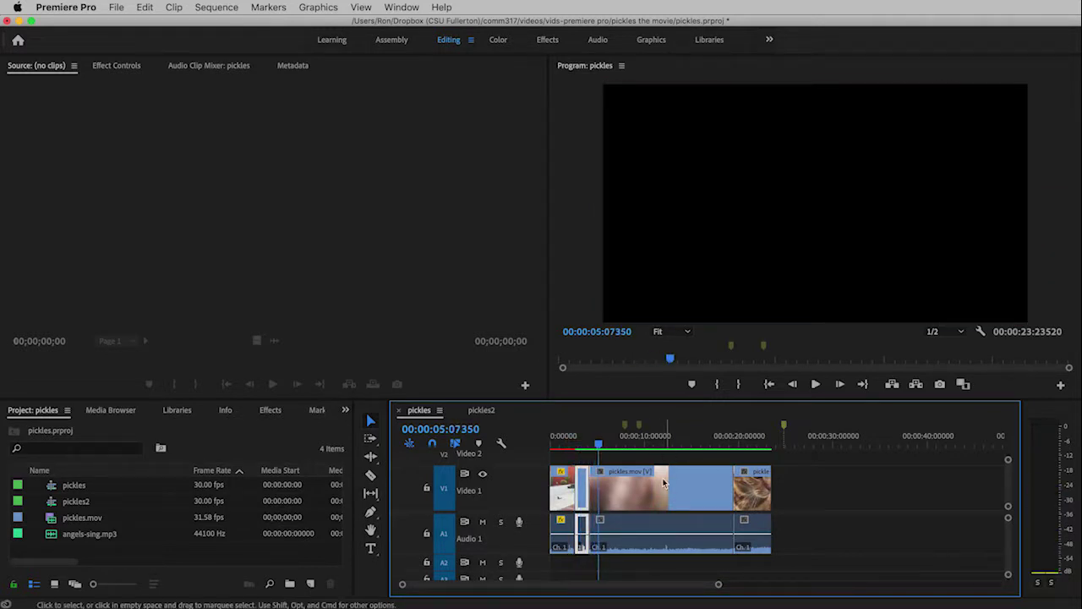
{"action": "left_click", "coordinate": [636, 497]}
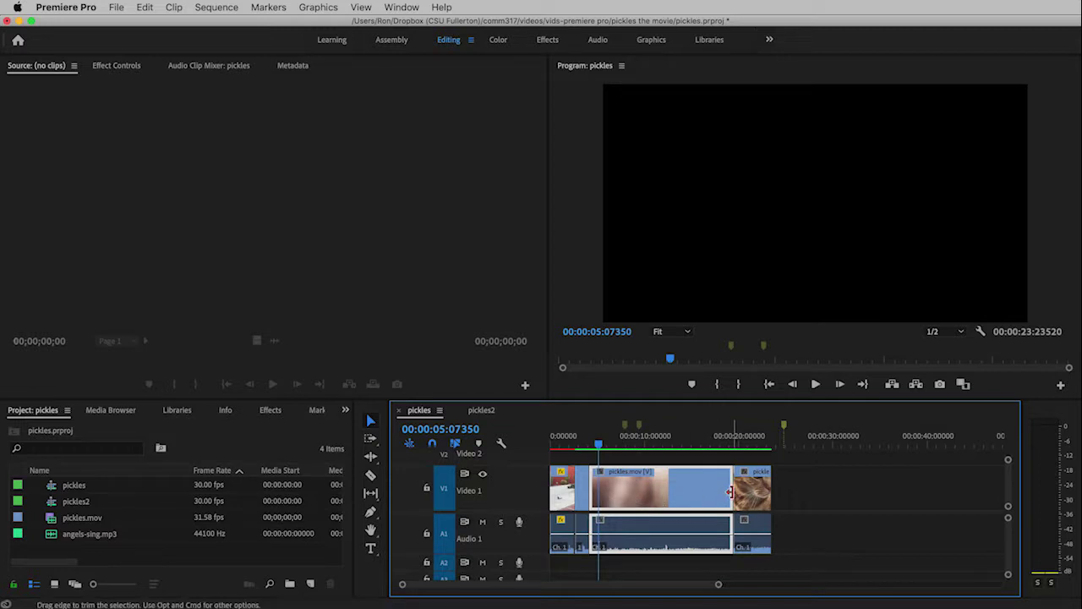
- Speed the second piece to 300% with Optical Flow and slide the last piece up against it
{"action": "right_click", "coordinate": [658, 488]}
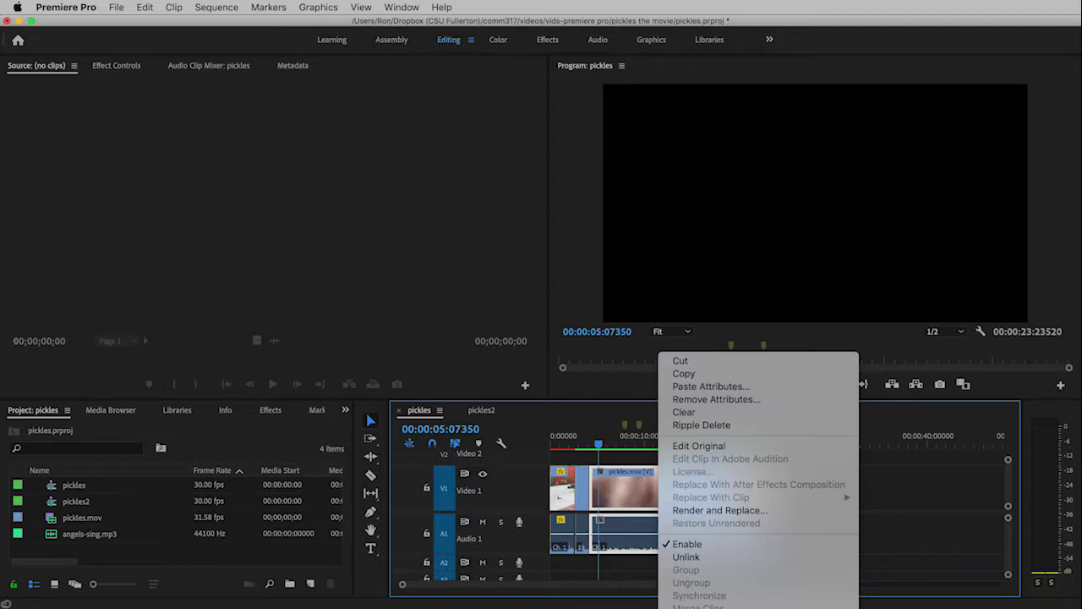
{"action": "key", "text": "super+r"}
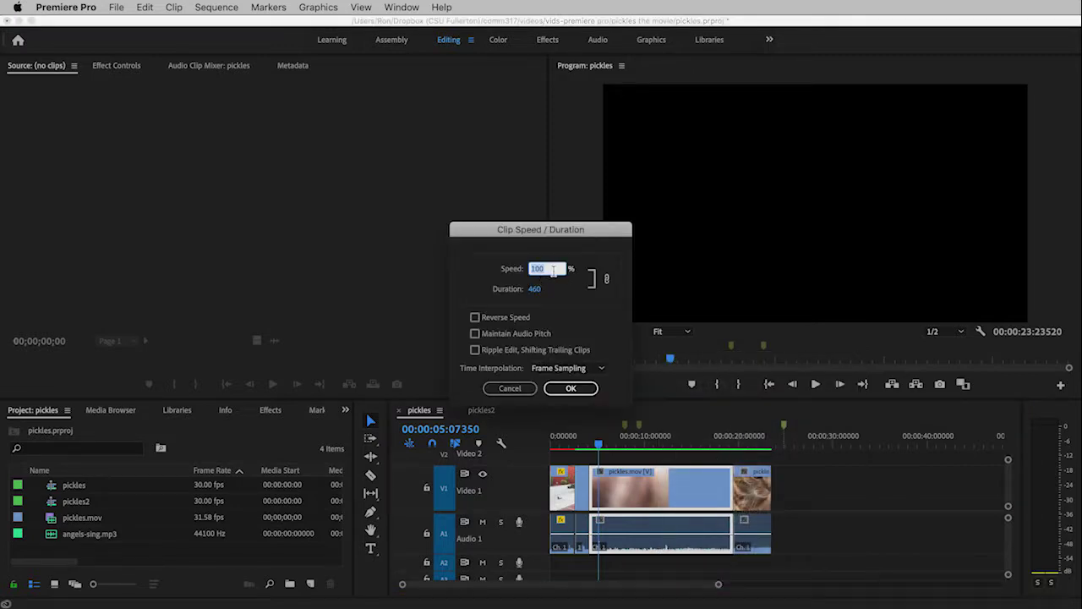
{"action": "type", "text": "300"}
{"action": "left_click", "coordinate": [583, 369]}
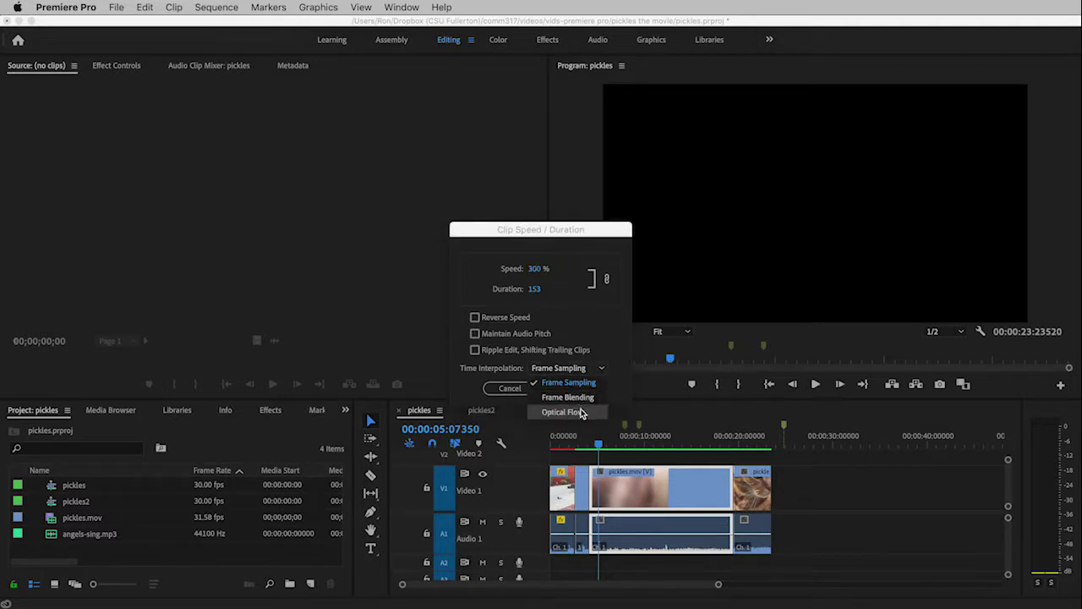
{"action": "left_click", "coordinate": [580, 412]}
{"action": "left_click", "coordinate": [575, 389]}
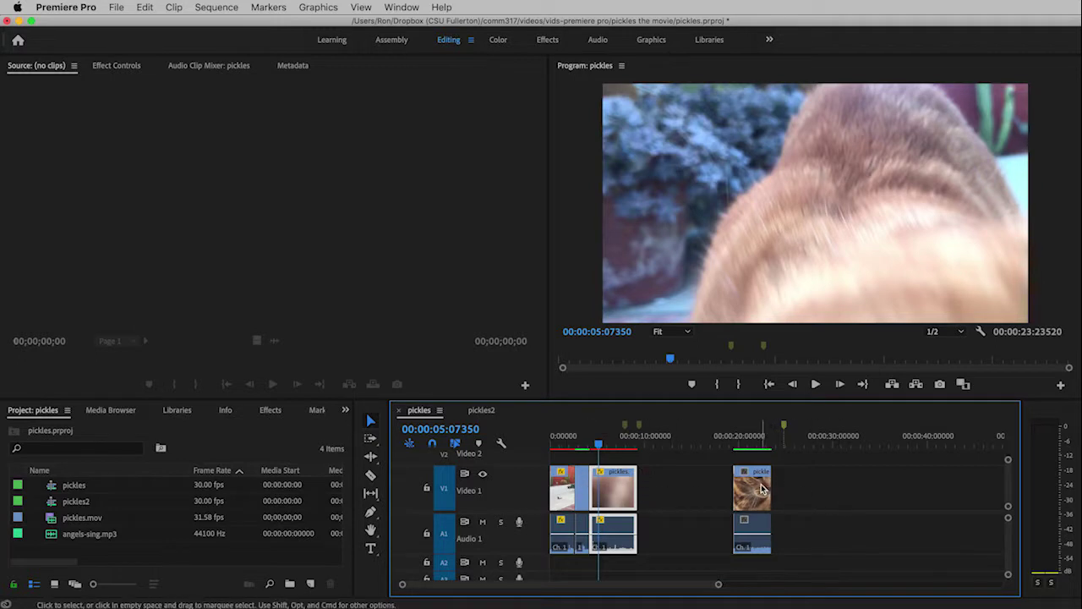
{"action": "left_click_drag", "start_coordinate": [761, 489], "coordinate": [662, 496]}
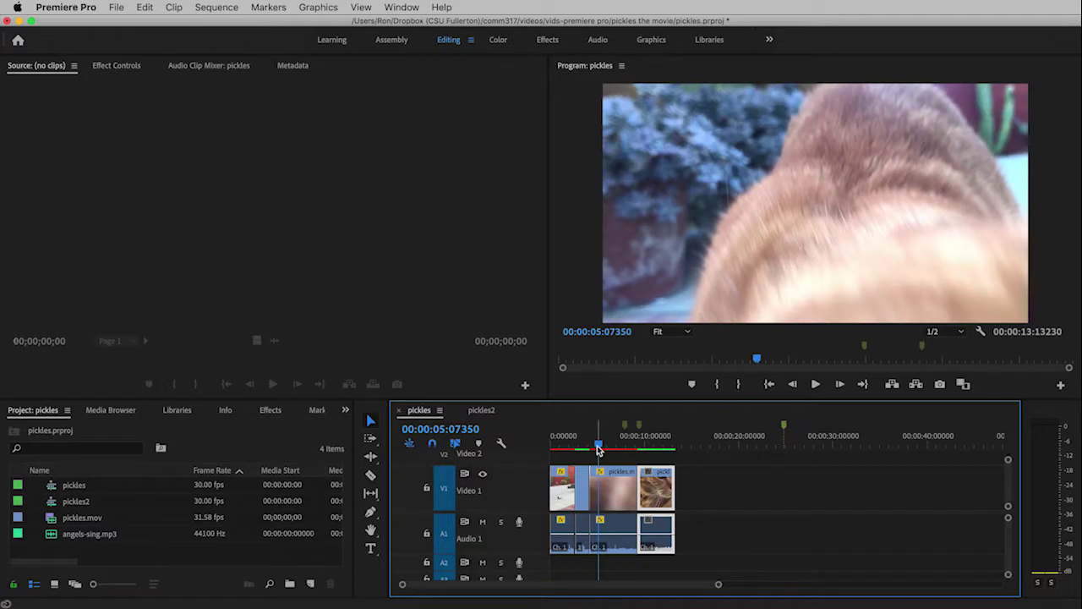
{"action": "left_click_drag", "start_coordinate": [599, 444], "coordinate": [647, 440]}
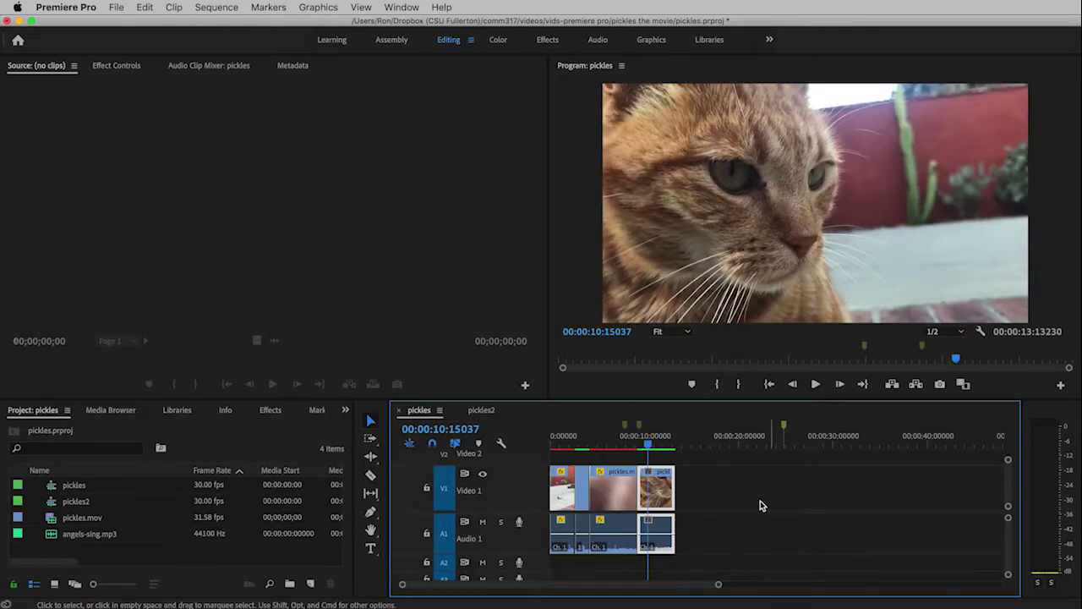
- Set the final pickles.mov piece to 30% speed with Optical Flow, stretching the sequence to about 22 seconds
{"action": "right_click", "coordinate": [658, 495]}
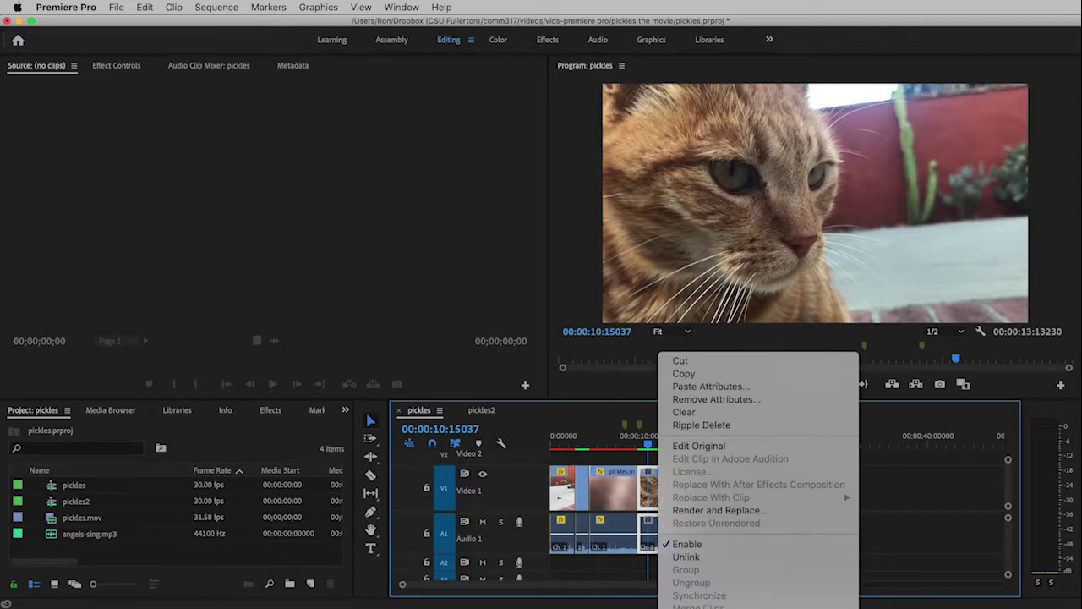
{"action": "key", "text": "super+r"}
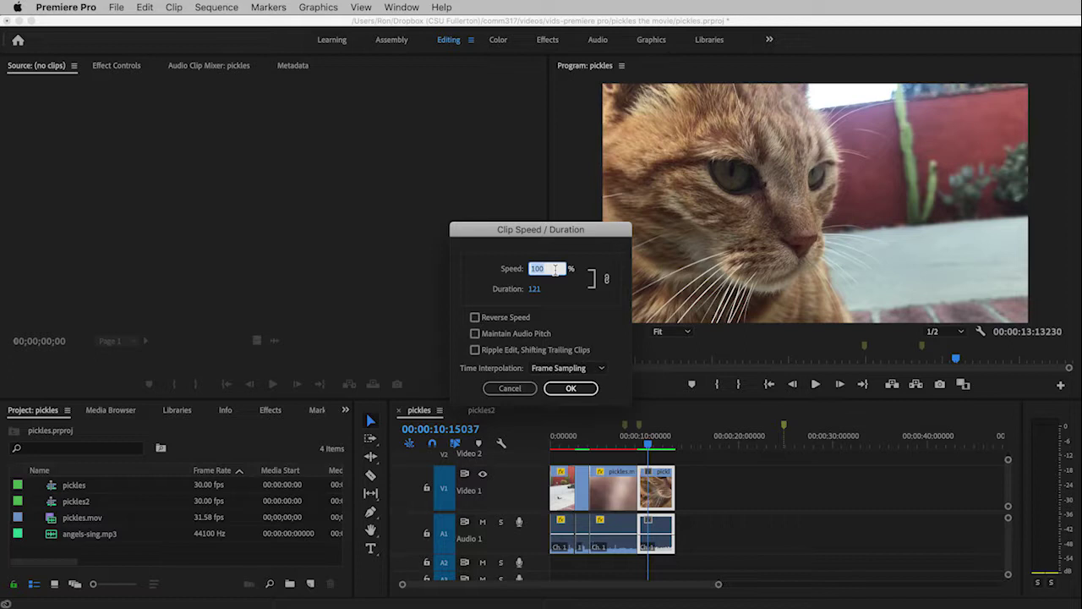
{"action": "type", "text": "30"}
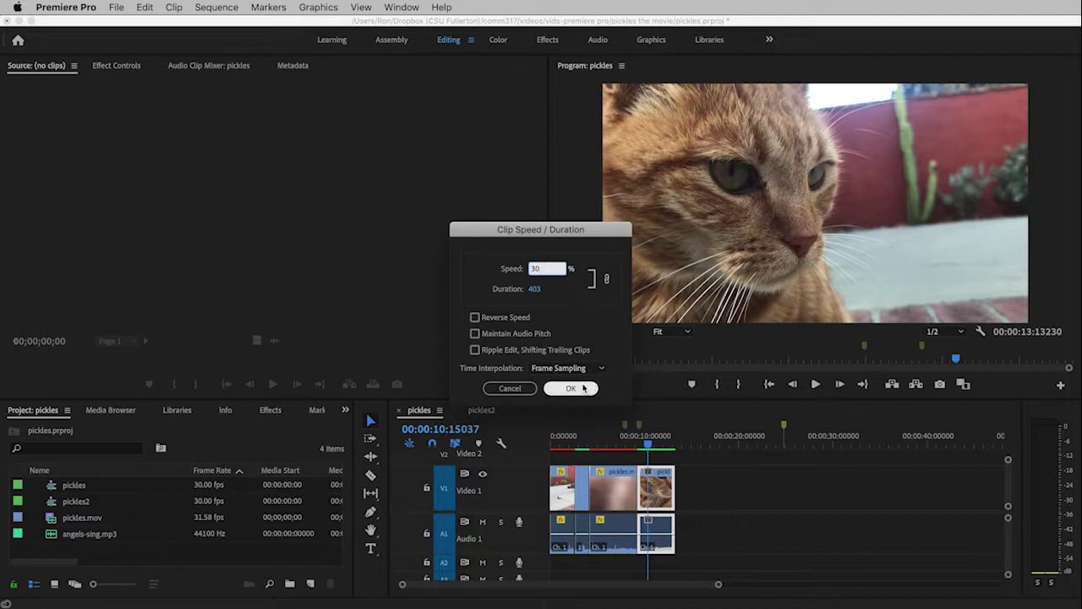
{"action": "left_click", "coordinate": [555, 372]}
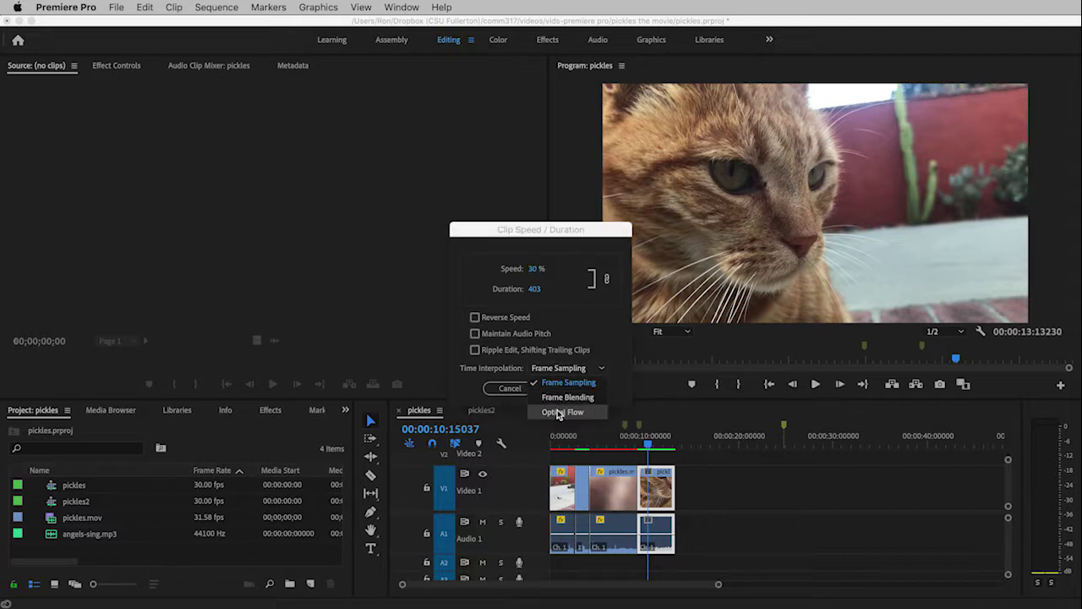
{"action": "left_click", "coordinate": [552, 412]}
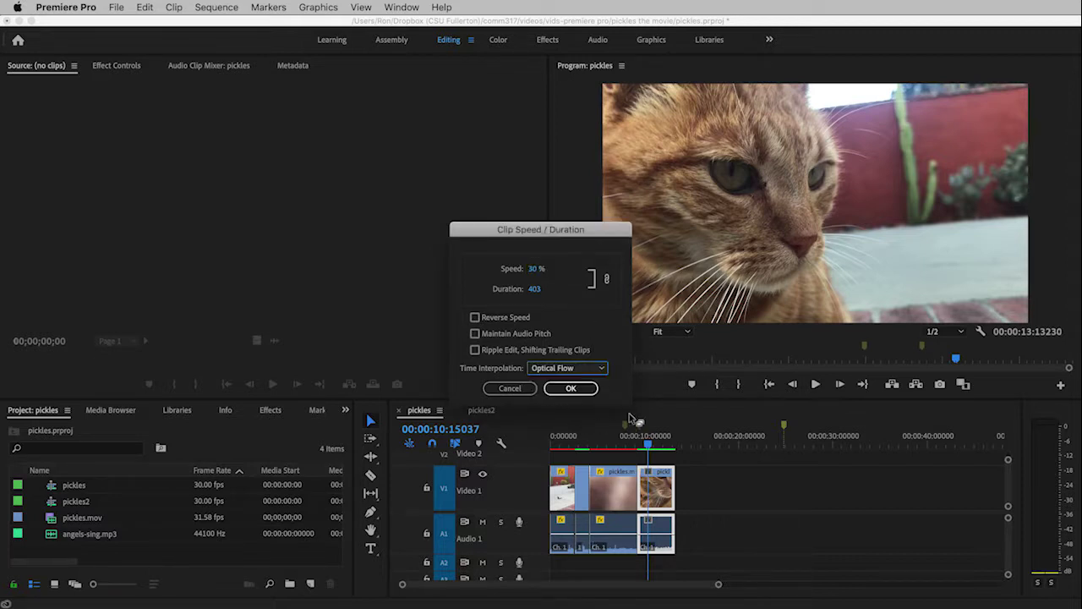
{"action": "left_click", "coordinate": [572, 387]}
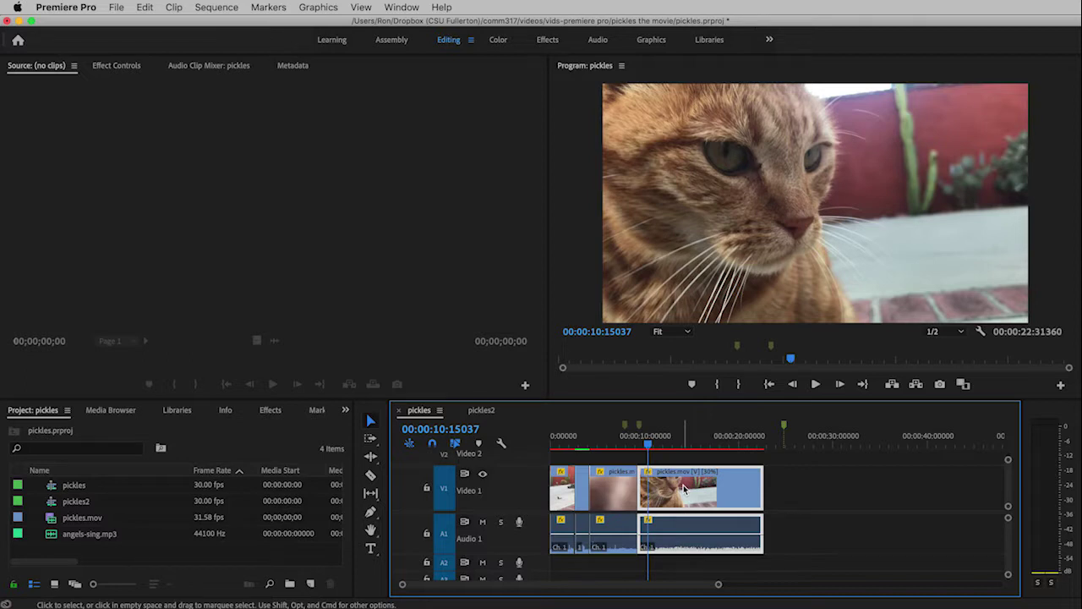
- Save the project with Cmd+S and show the pickles2 sequence in the Timeline
{"action": "key", "text": "super+s"}
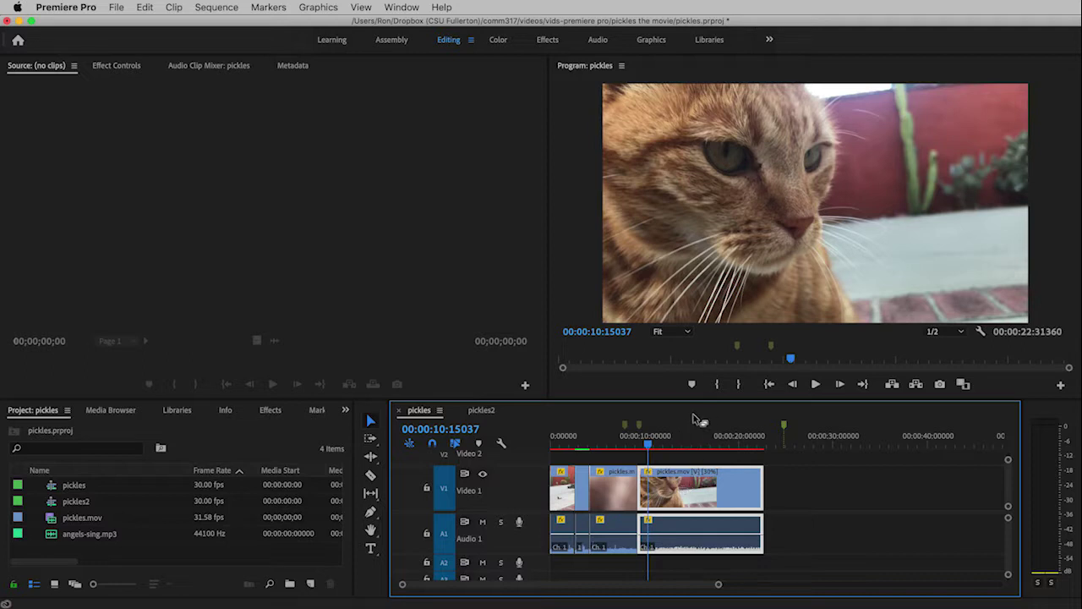
{"action": "left_click", "coordinate": [480, 411]}
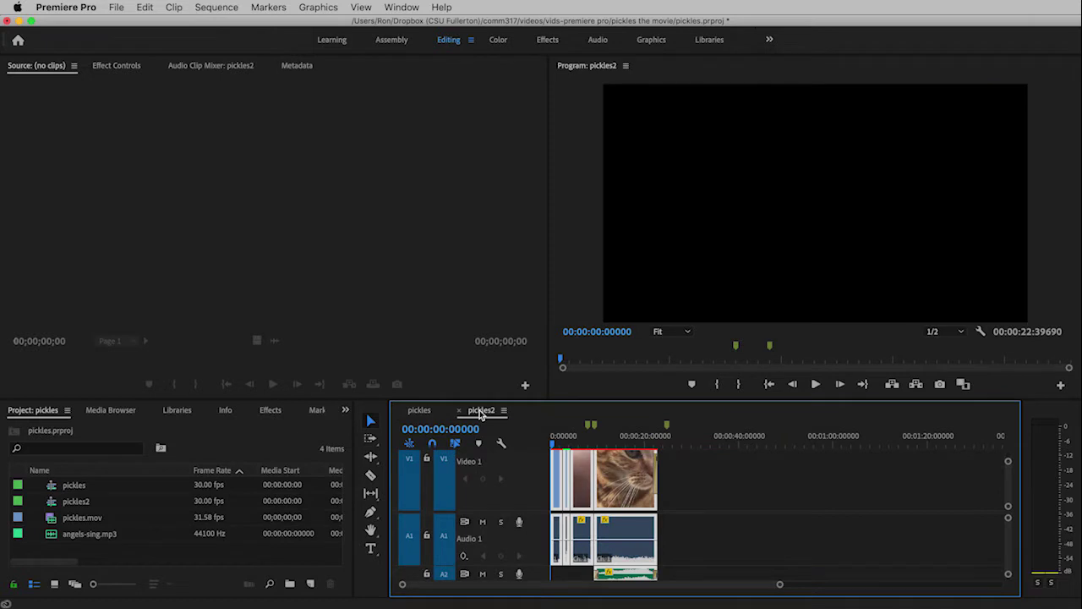